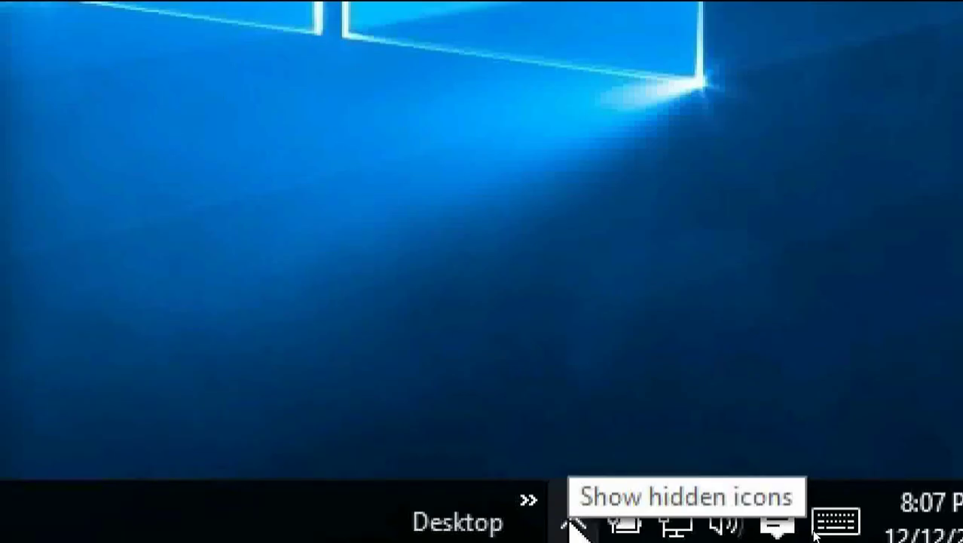
Step: Turn off starting OneDrive automatically at Windows sign-in in the OneDrive settings and save the change
click(573, 520)
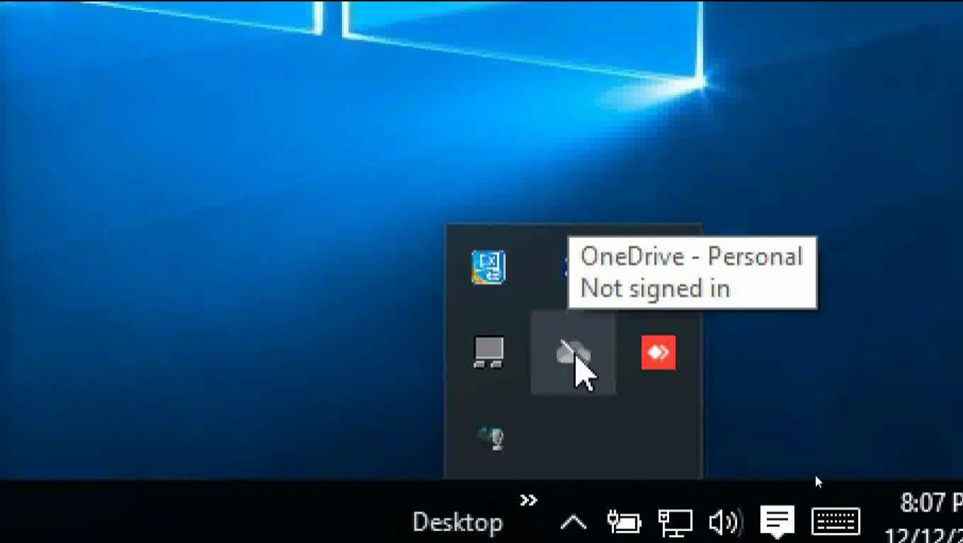
click(573, 356)
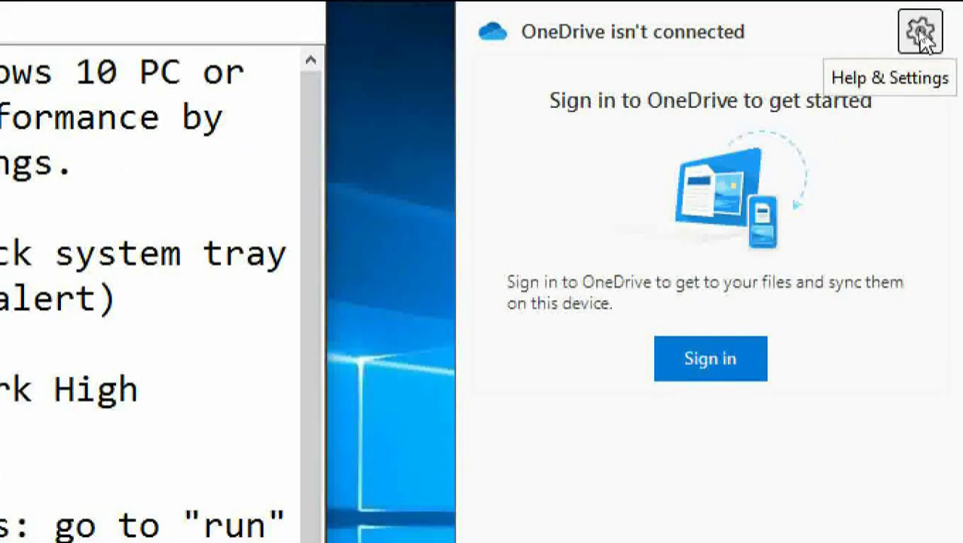
click(921, 34)
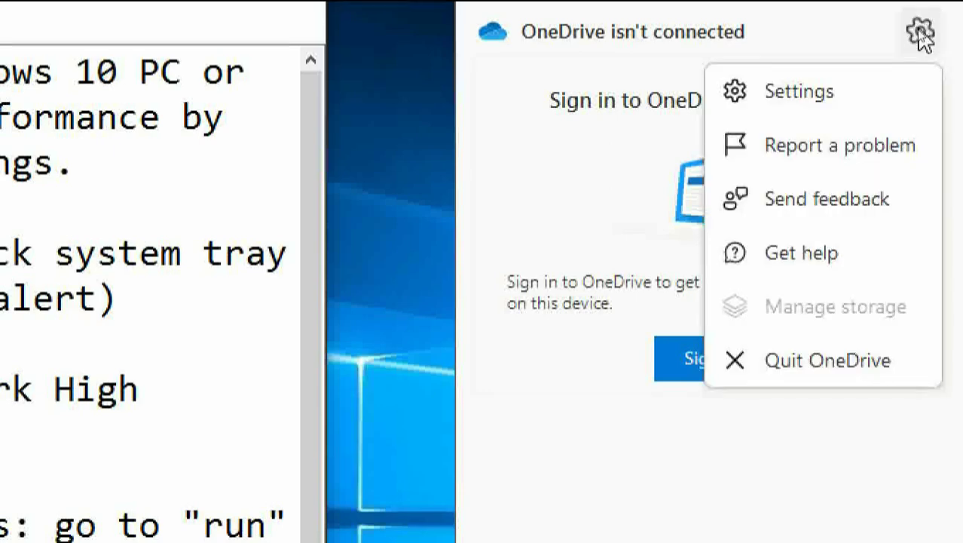
click(803, 90)
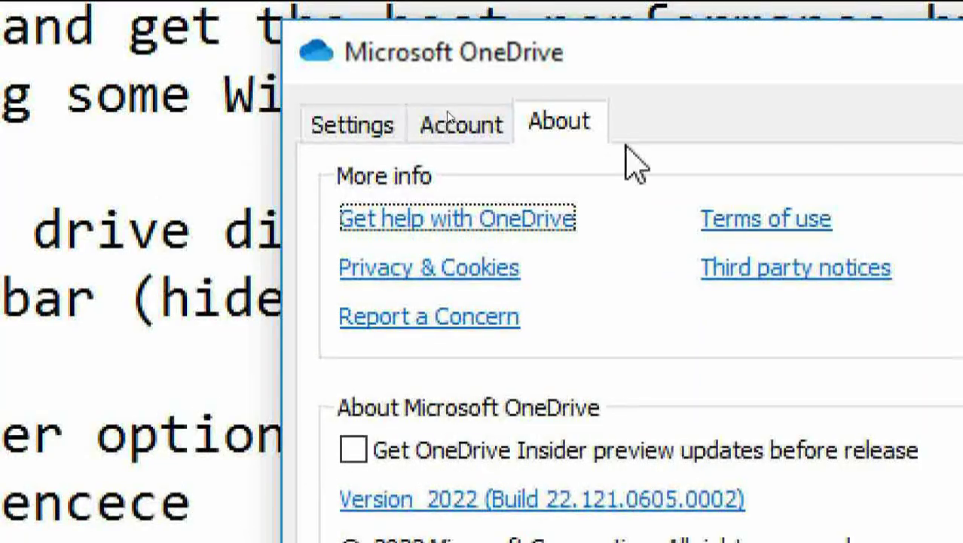
click(371, 120)
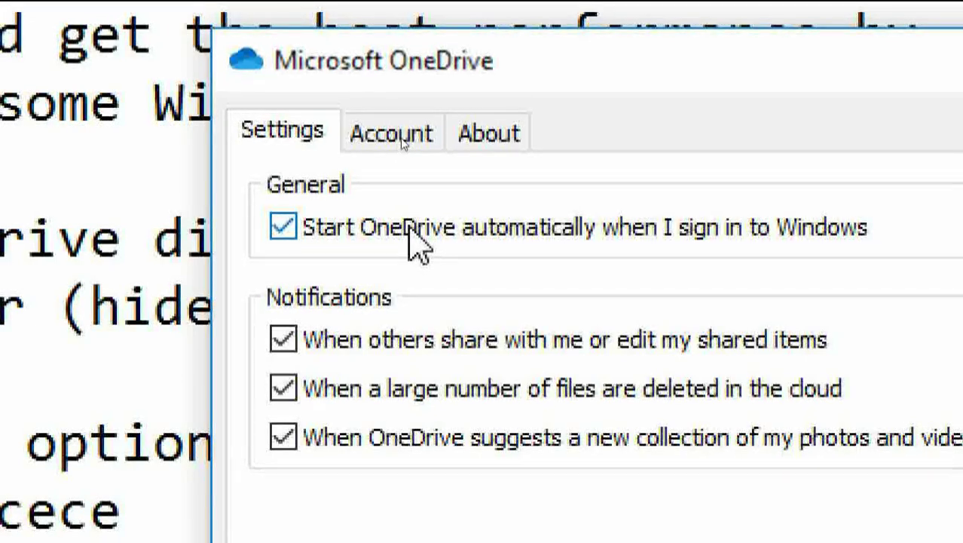
click(284, 229)
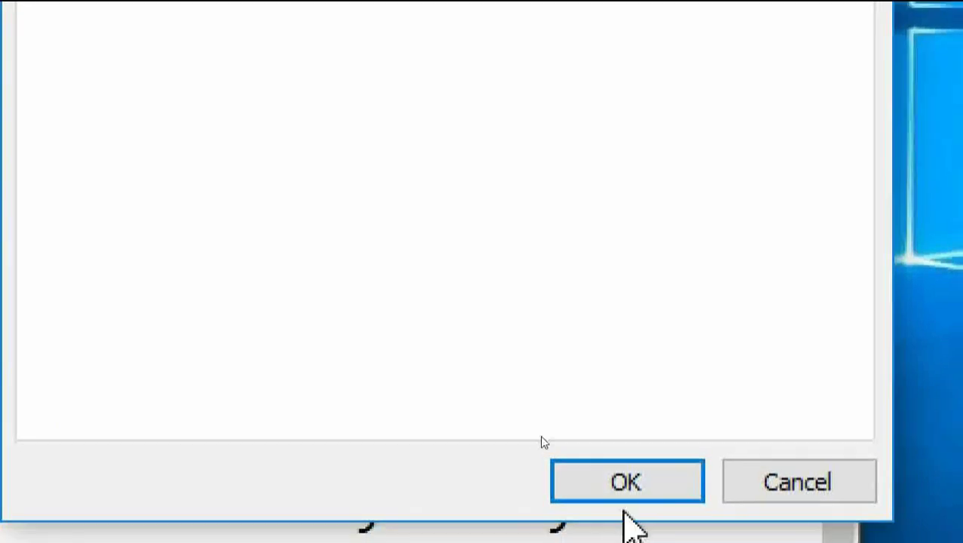
click(613, 466)
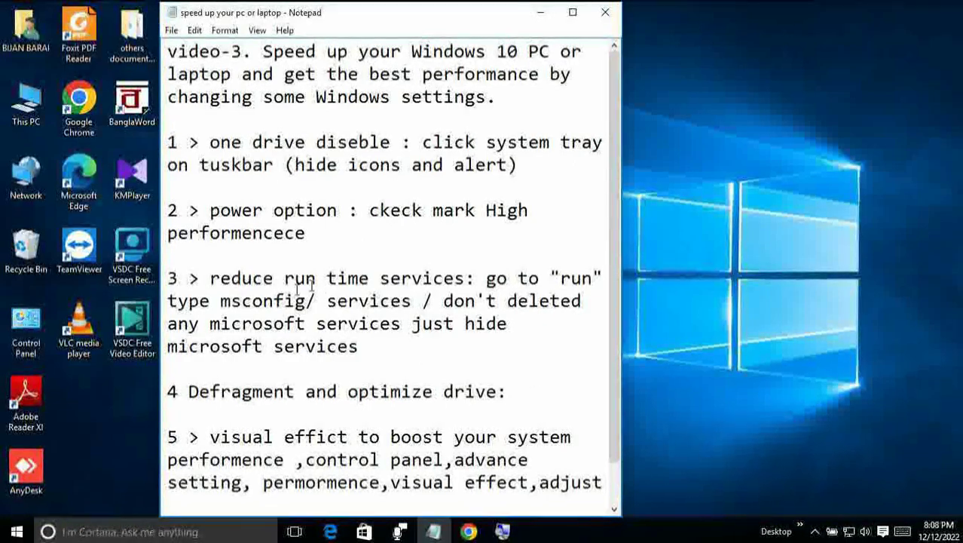
Step: Search Windows for the System control panel page and go from it to the Power Options
click(115, 536)
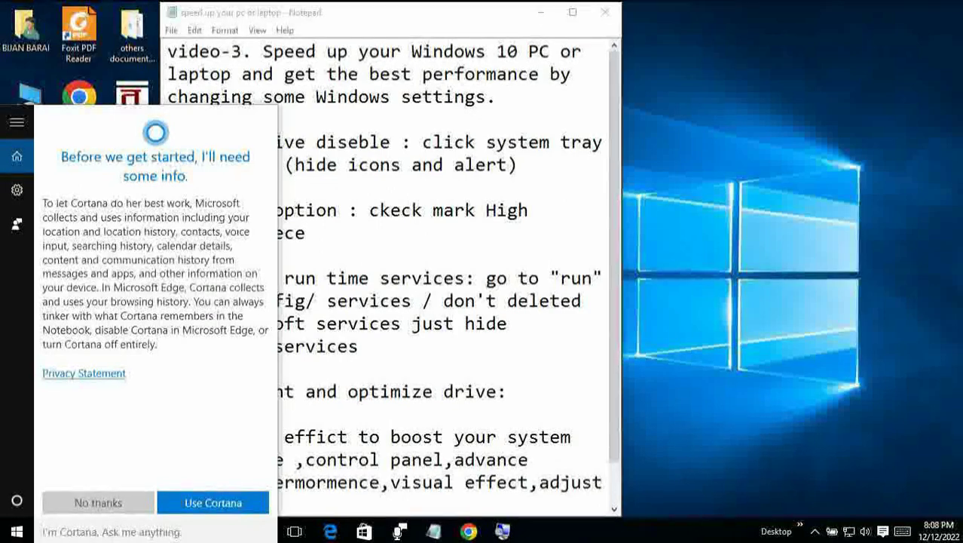
text(yst)
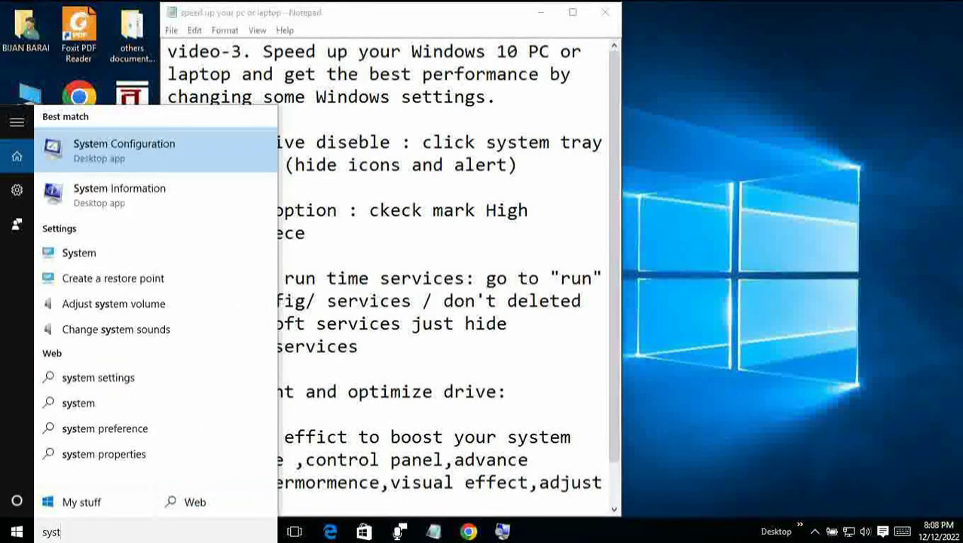
text(em)
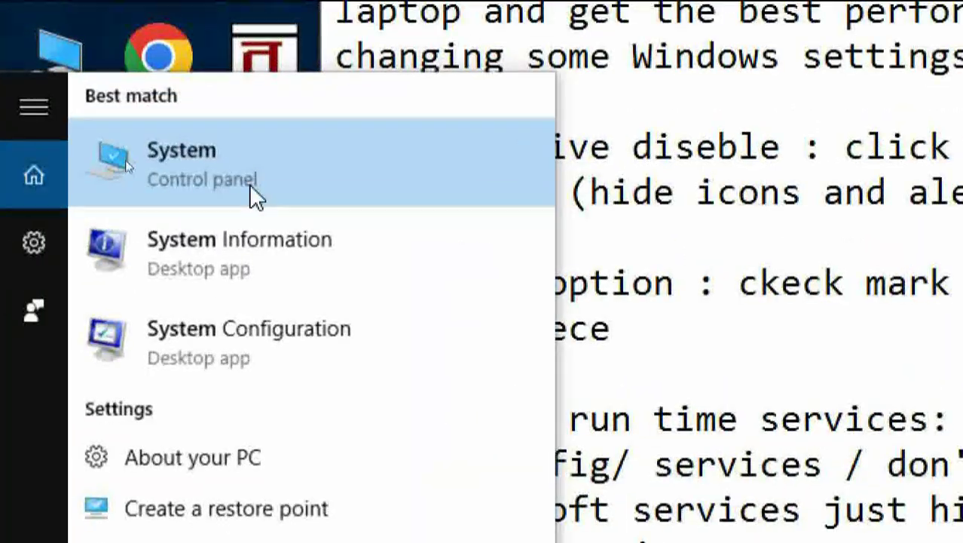
click(230, 160)
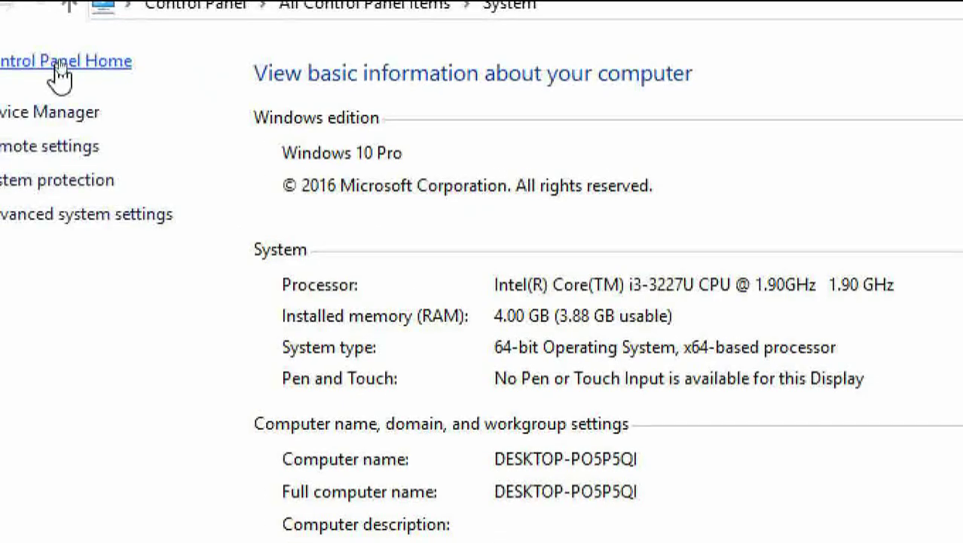
click(101, 68)
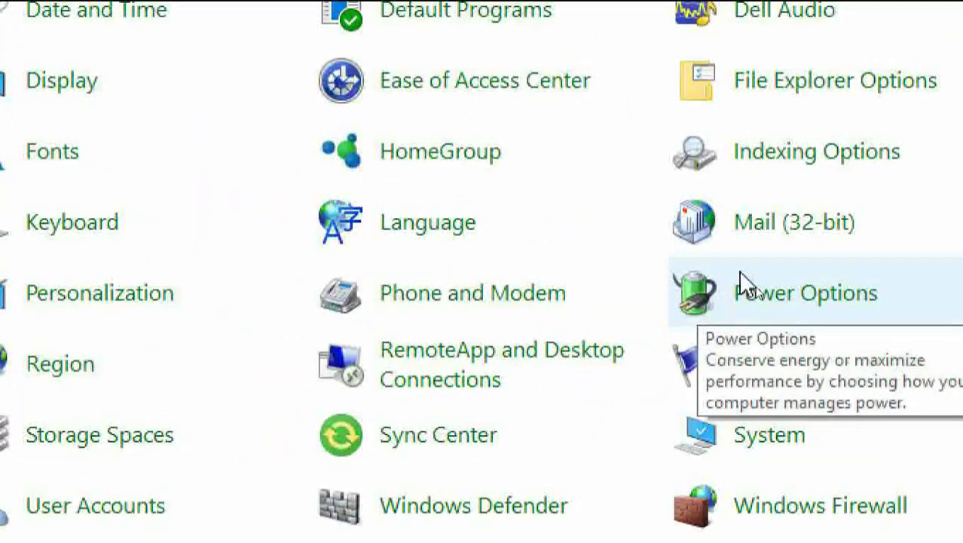
click(788, 303)
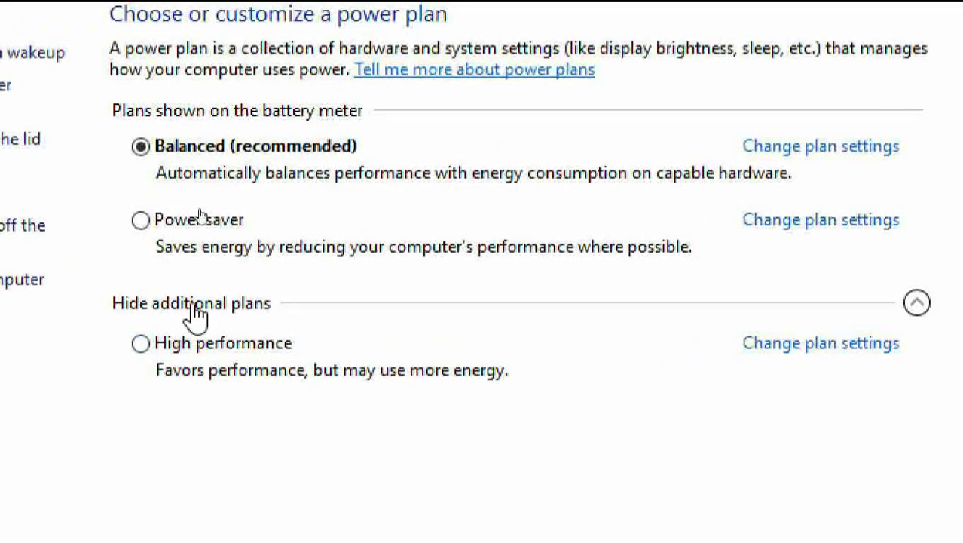
Step: Activate the High performance power plan from the additional plans and close the Control Panel window
click(916, 304)
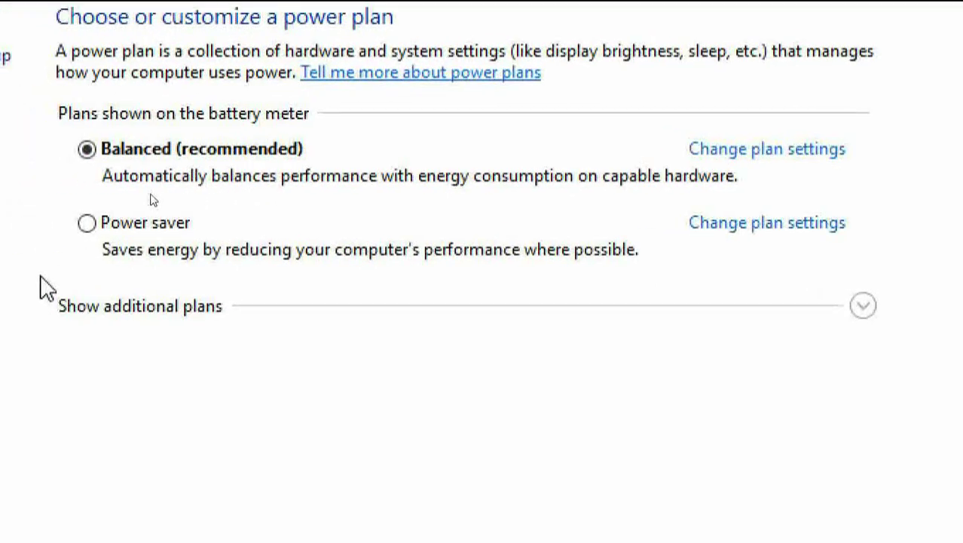
click(864, 306)
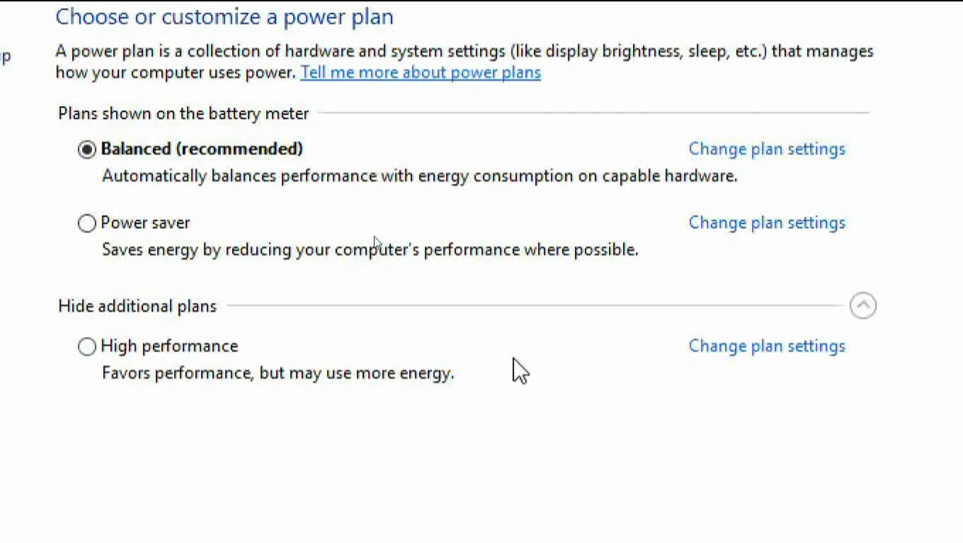
click(86, 349)
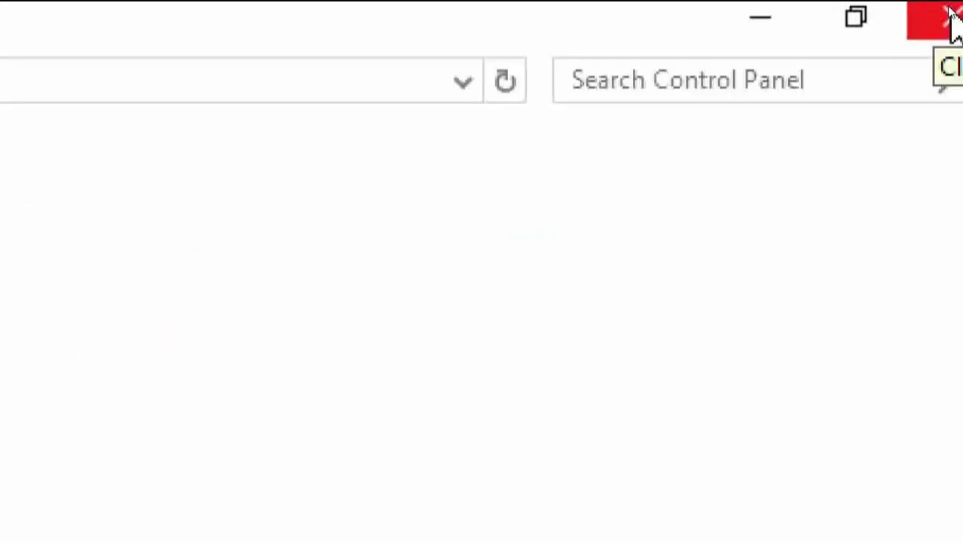
click(951, 17)
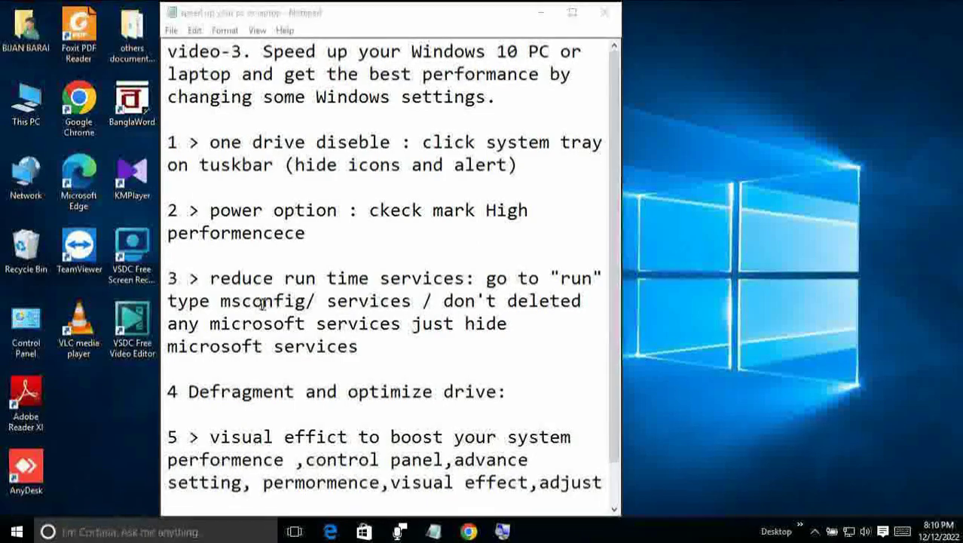
Step: Open System Configuration by running the msconfig command
click(167, 460)
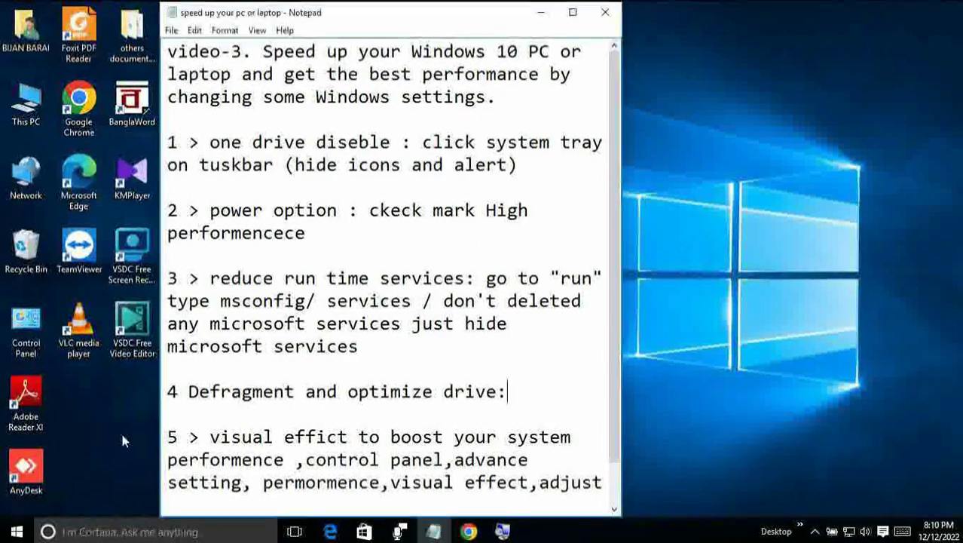
key(super+r)
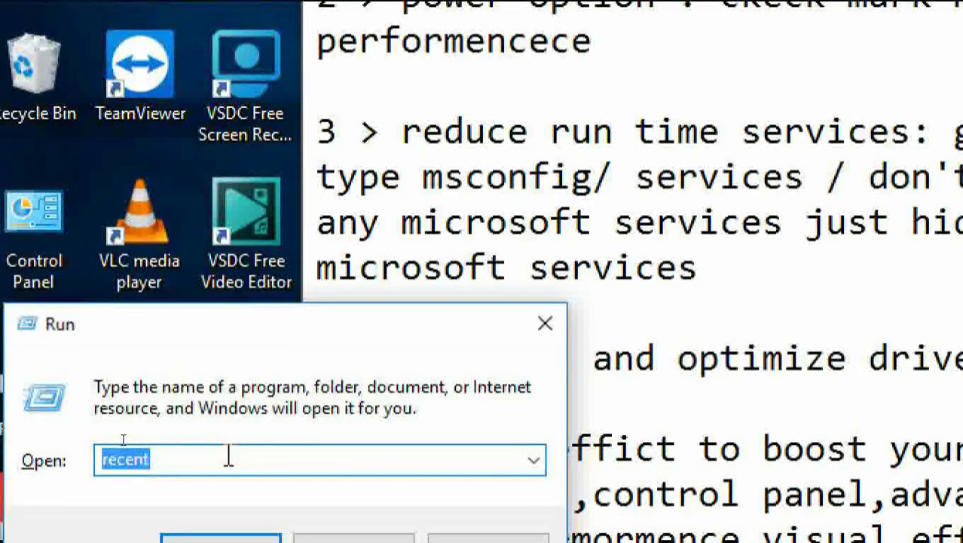
text(ms)
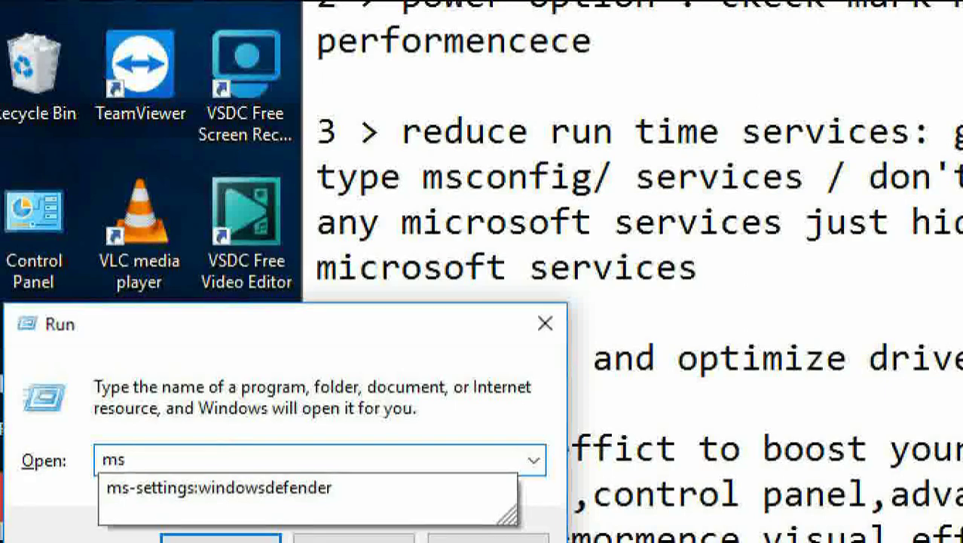
text(config)
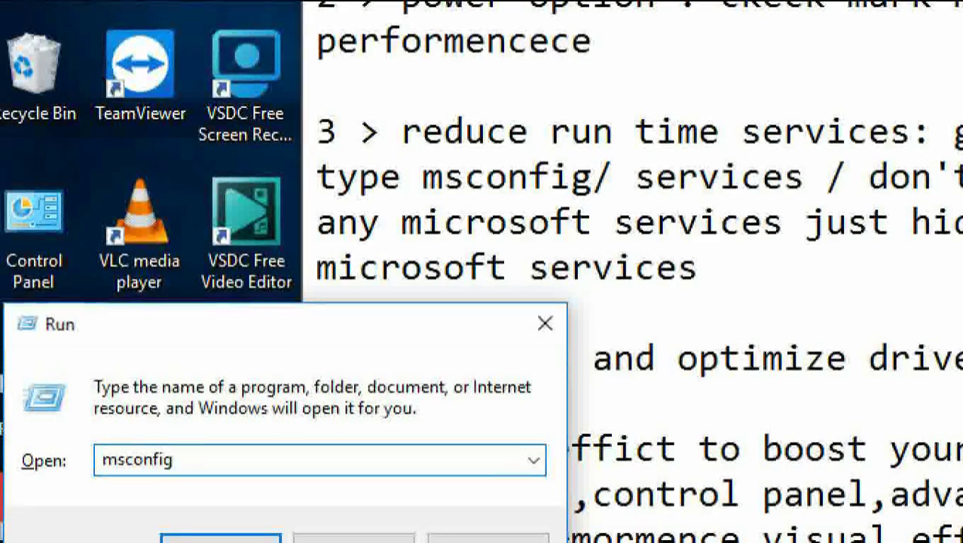
key(Return)
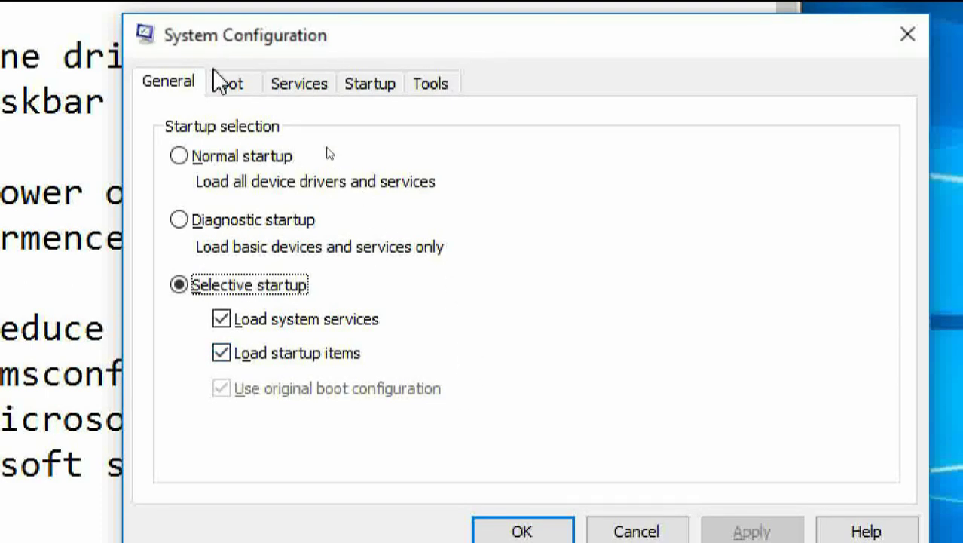
Step: Hide all Microsoft services in the System Configuration services list and accept the dialog
click(298, 85)
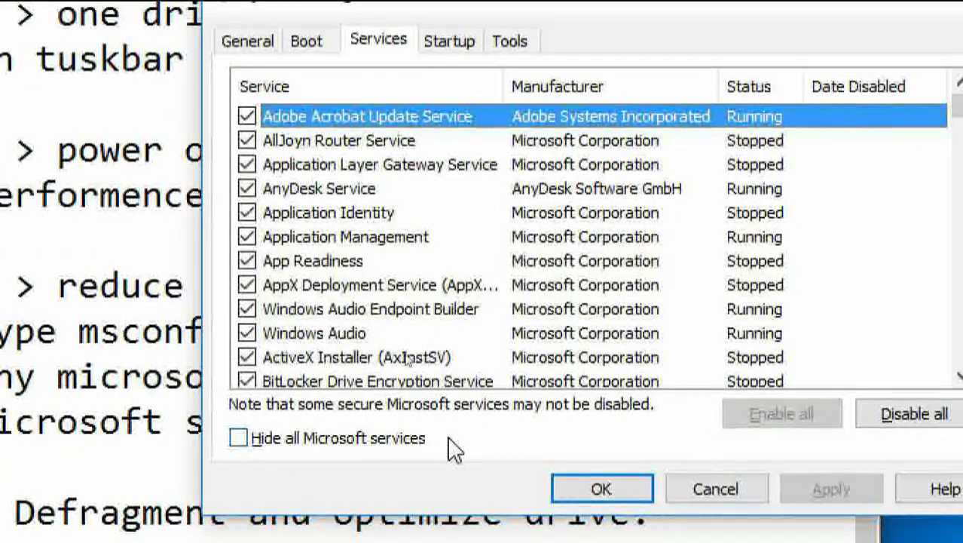
click(240, 438)
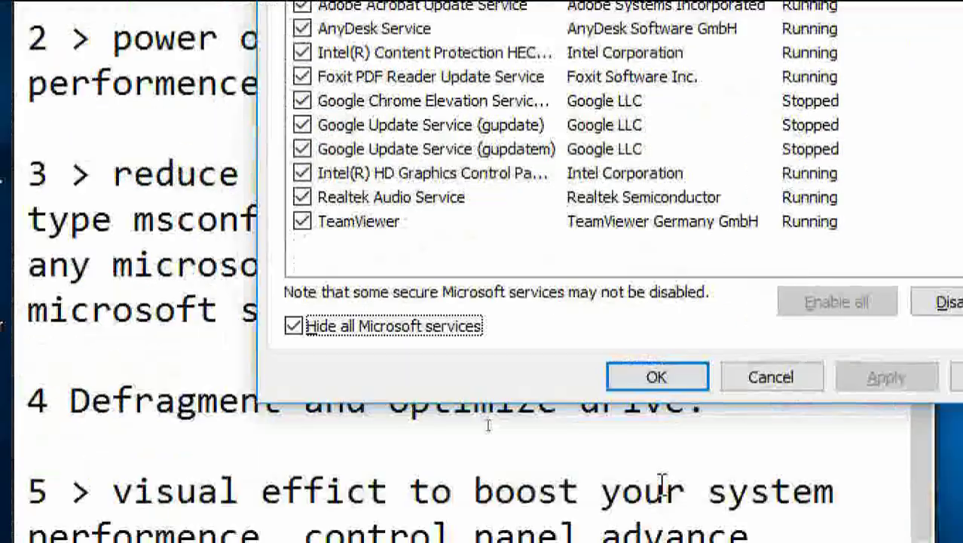
click(648, 379)
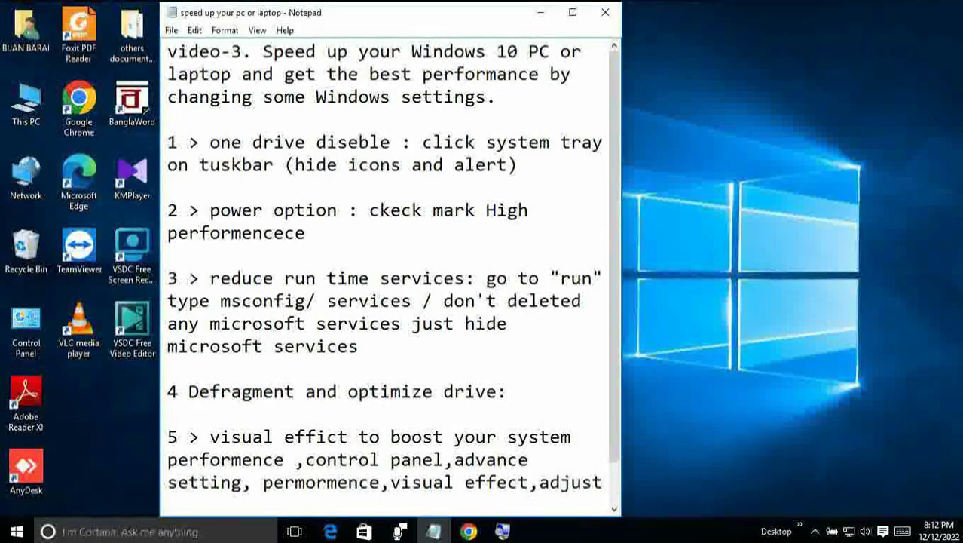
Step: Find Defragment and Optimize Drives, optimize the C: drive, and close the tool
click(142, 532)
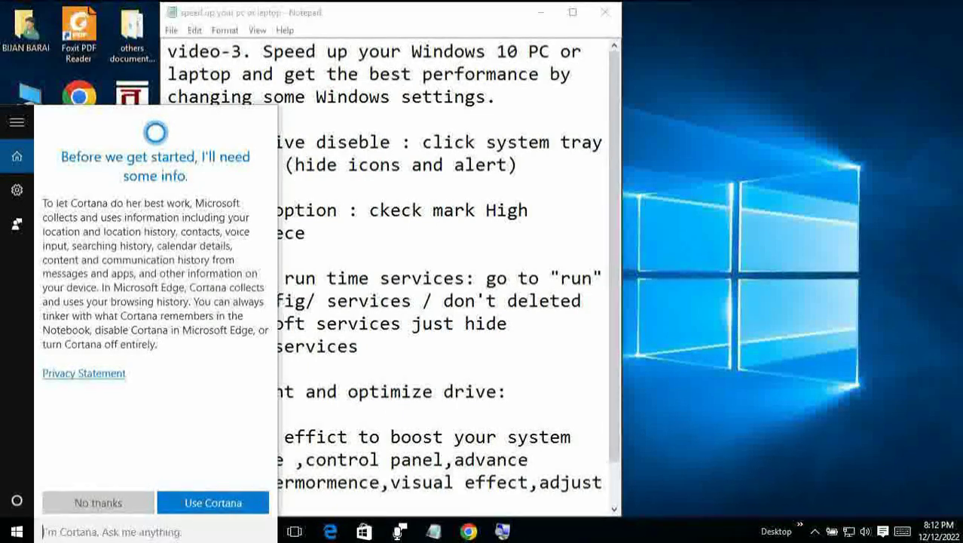
text(d)
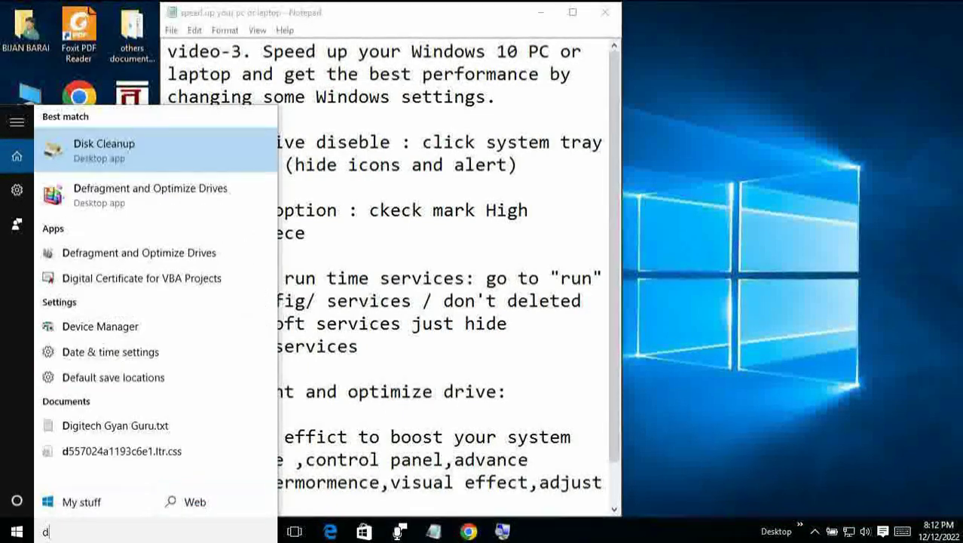
text(efr)
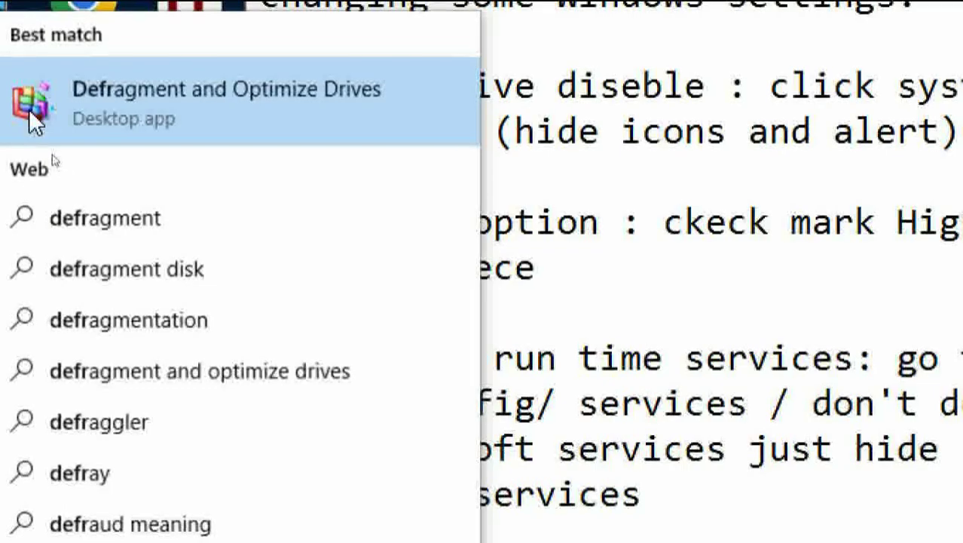
click(176, 102)
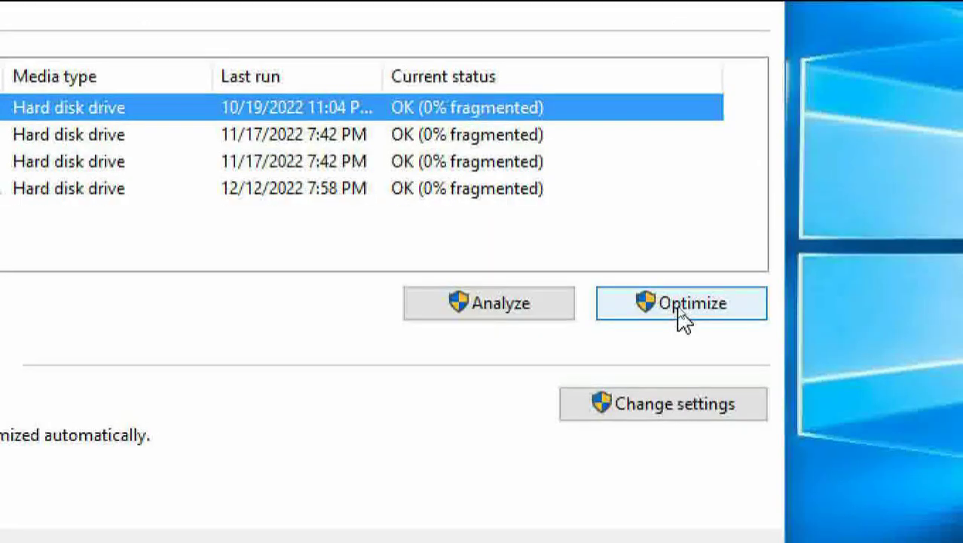
click(682, 316)
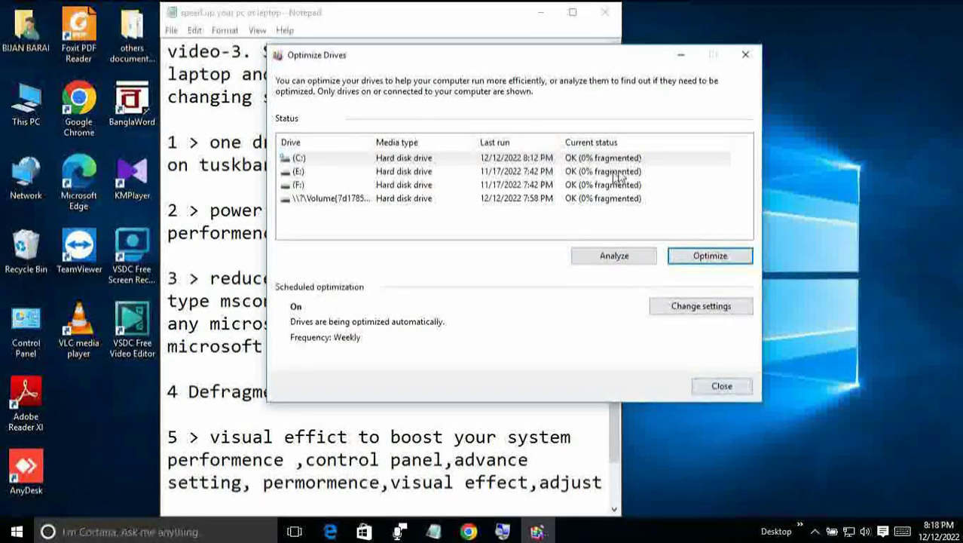
click(719, 388)
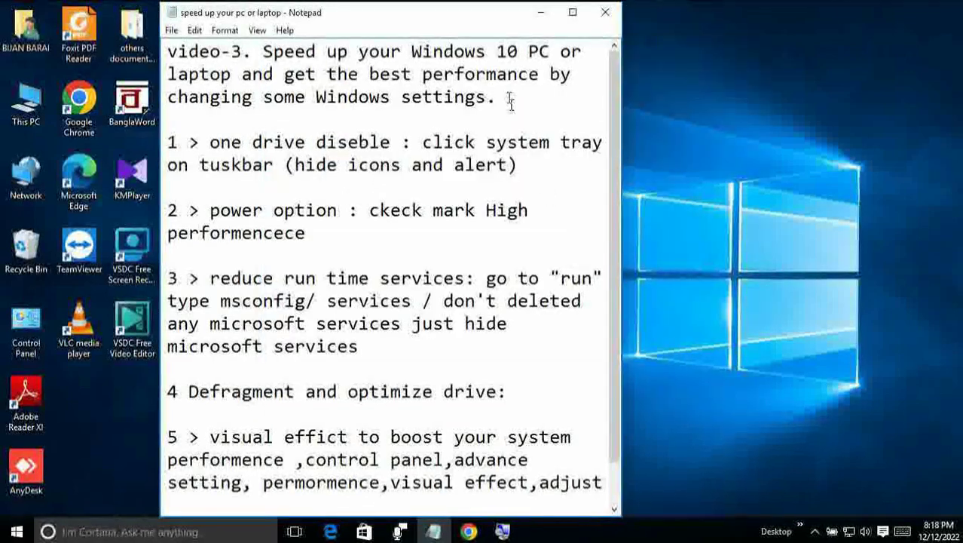
Step: Open the Performance Options from This PC's properties through the advanced system settings
click(508, 391)
scroll(388, 271, down, 1)
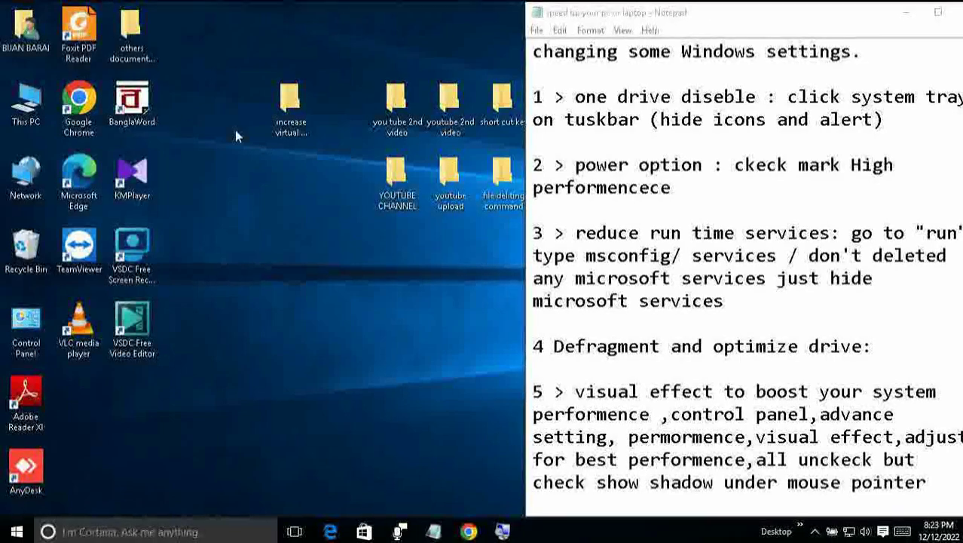
right_click(24, 111)
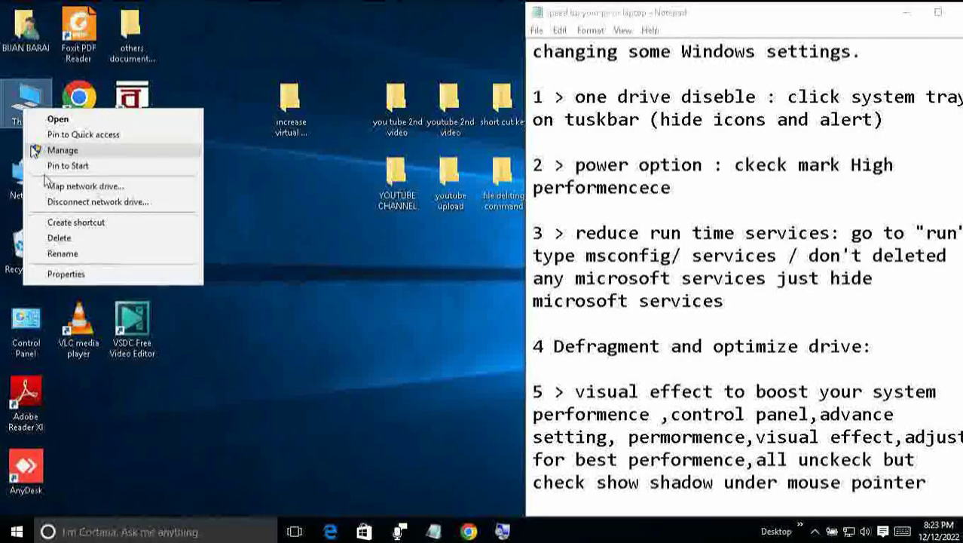
click(99, 275)
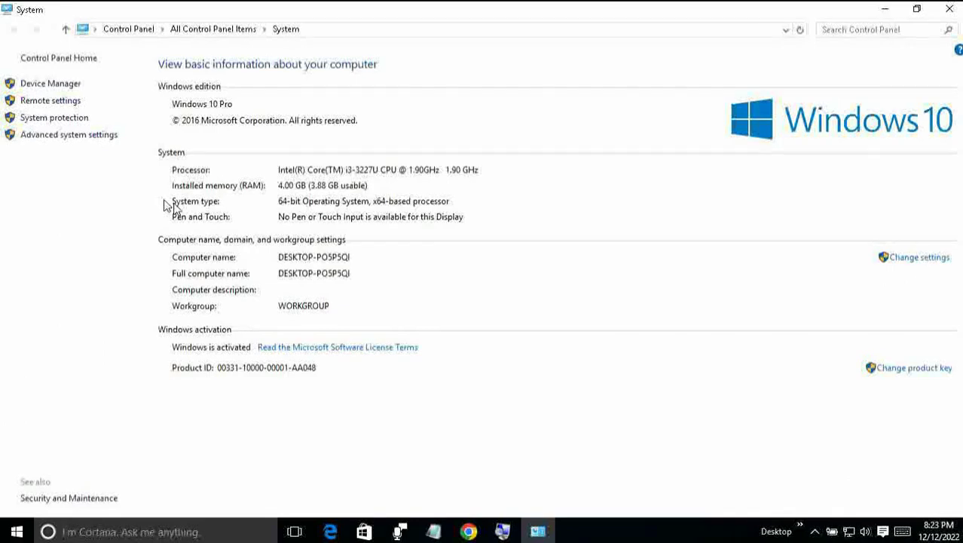
click(59, 138)
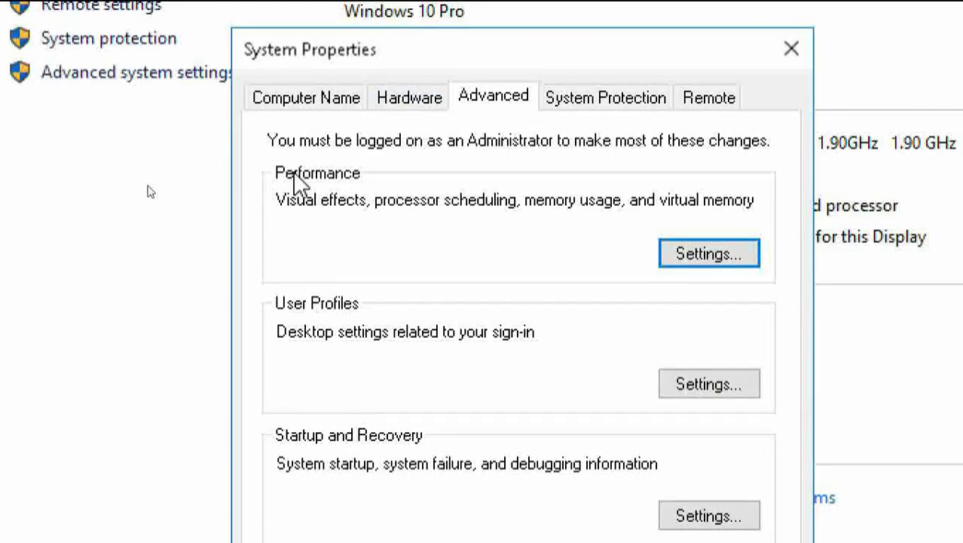
click(730, 257)
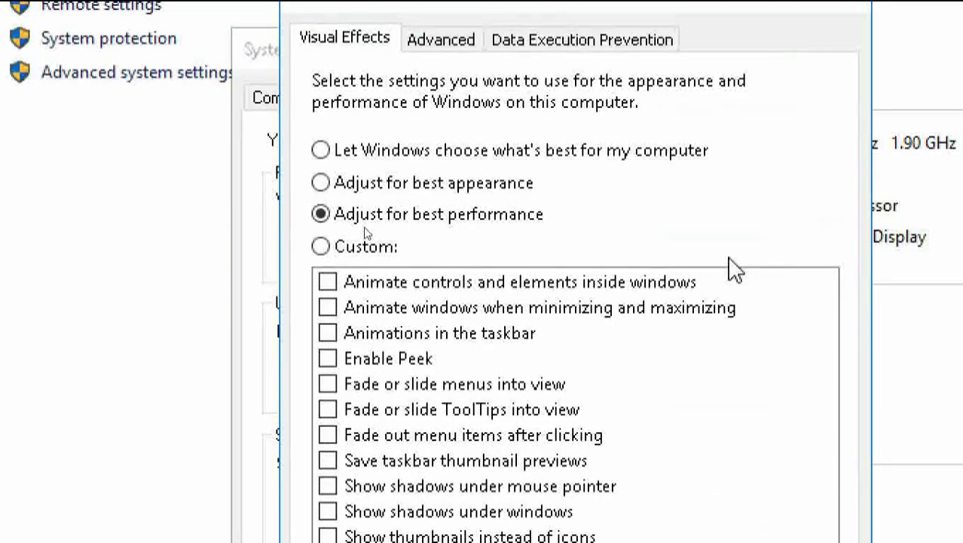
Step: Set the visual effects to Adjust for best performance, accept both dialogs, and close the System window
click(322, 151)
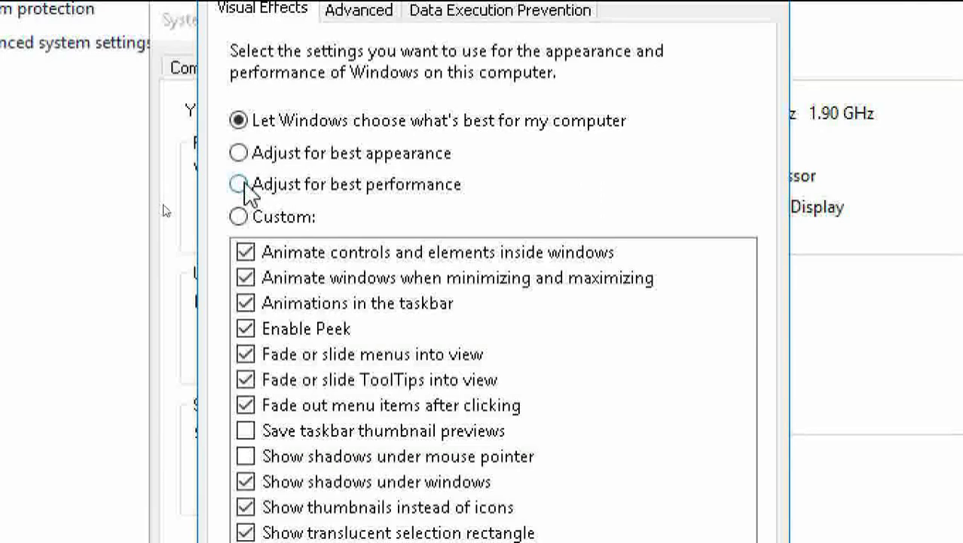
click(234, 185)
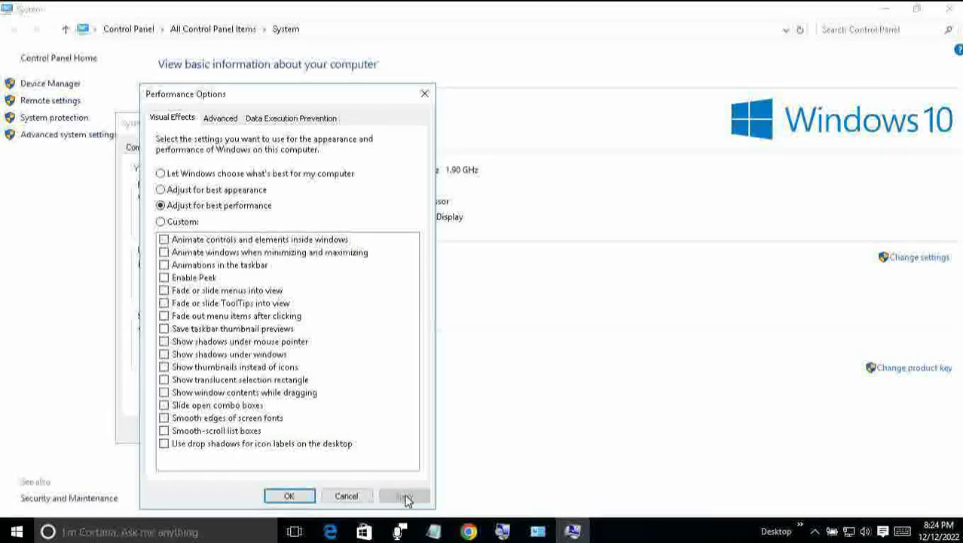
click(291, 500)
click(260, 430)
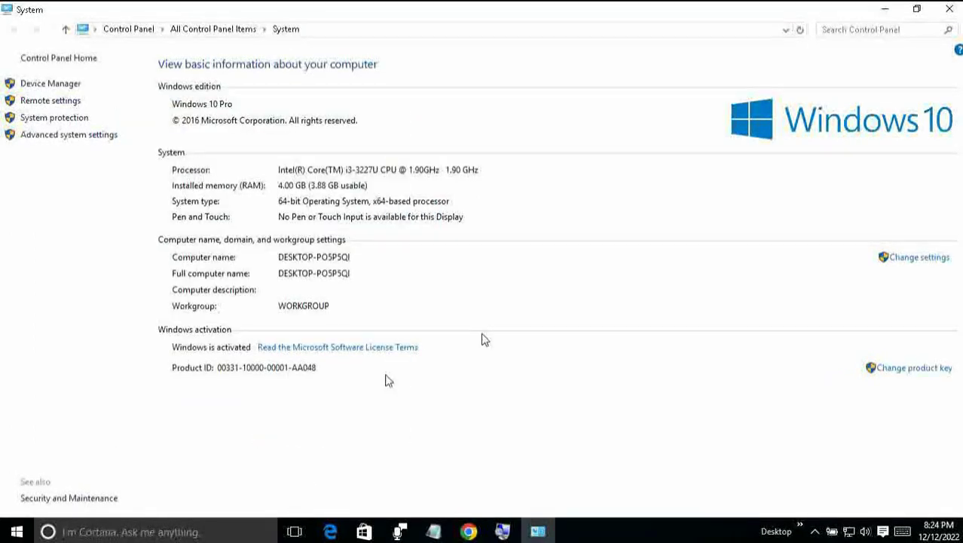
click(954, 11)
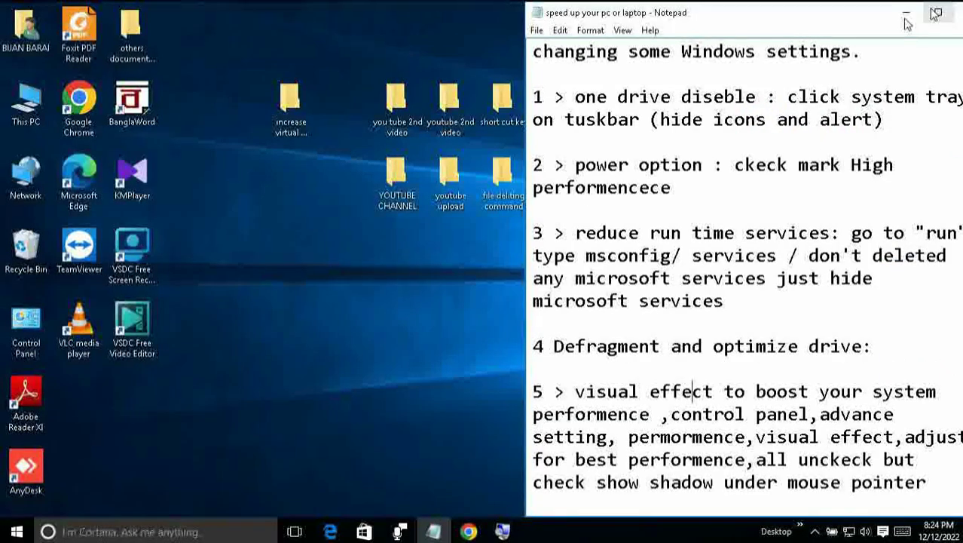